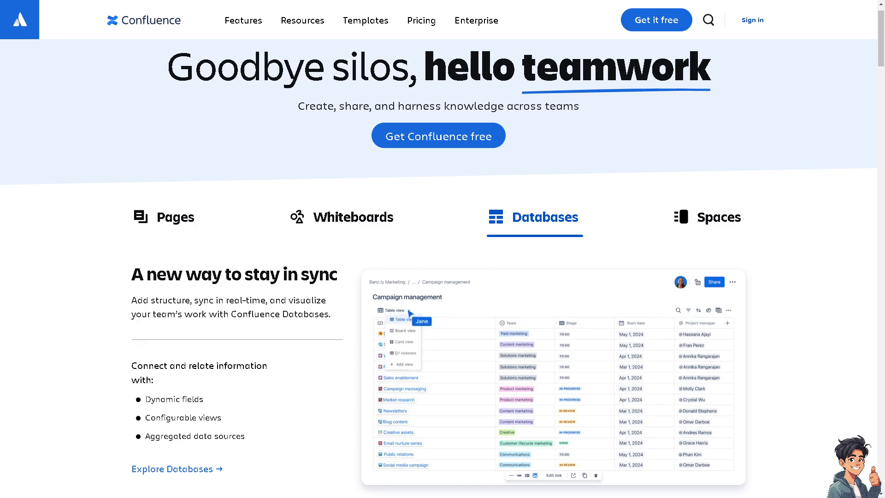
Review the feature sections of the Confluence product page, start the free sign-up, and view the Databases overview.
scroll(438, 248, down, 10)
scroll(416, 248, down, 5)
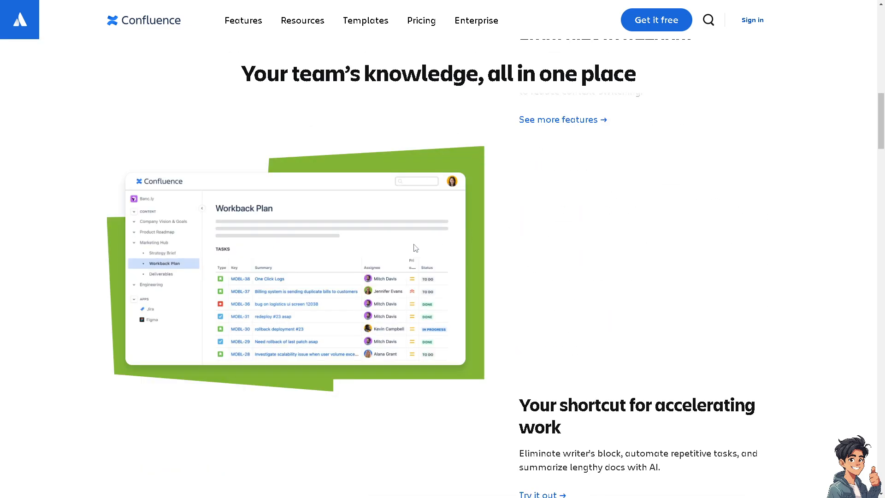
scroll(416, 248, down, 2)
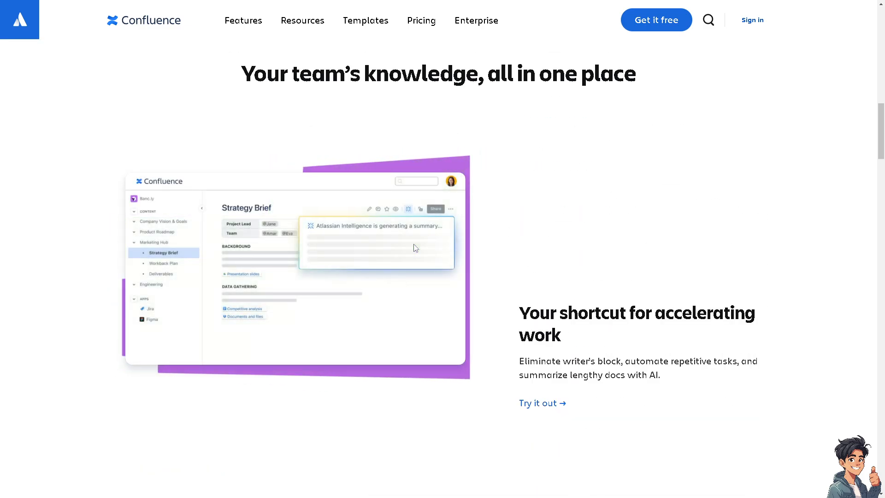
scroll(415, 248, down, 2)
scroll(415, 248, down, 3)
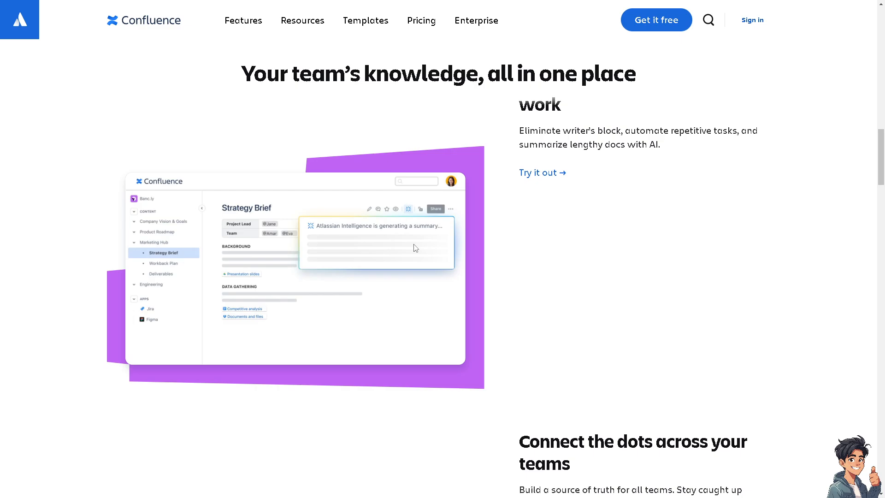
scroll(416, 248, down, 5)
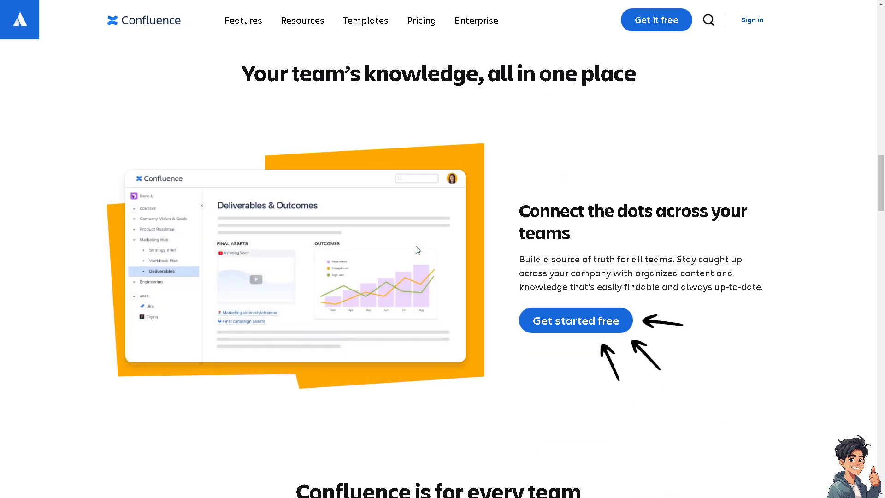
click(563, 323)
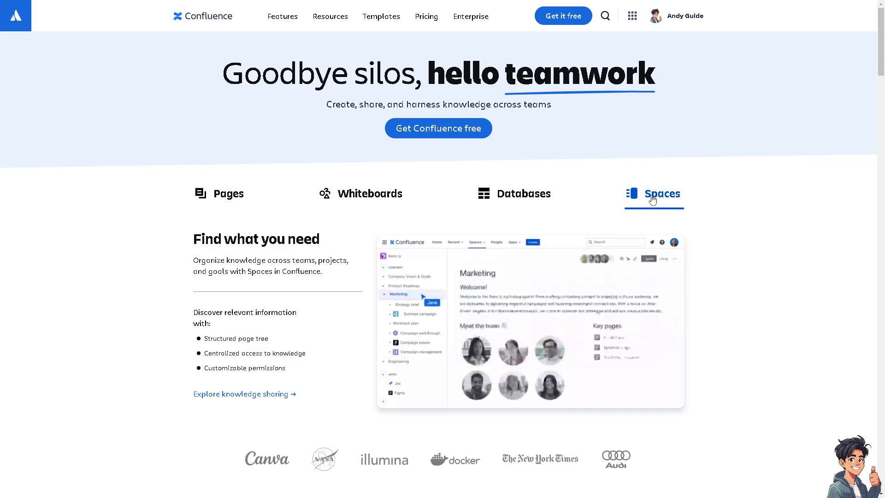
click(518, 202)
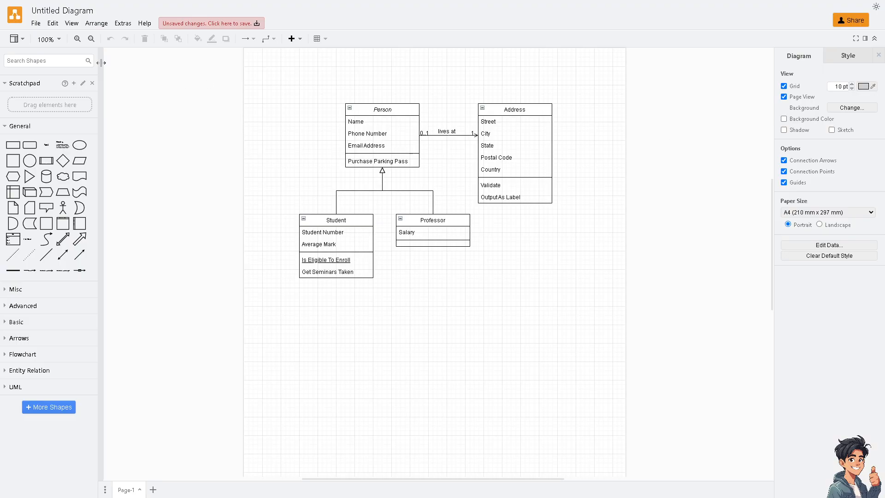
Create a blank diagram named "How to create a User Flow diagram in Confluence, with draw.io".
click(36, 24)
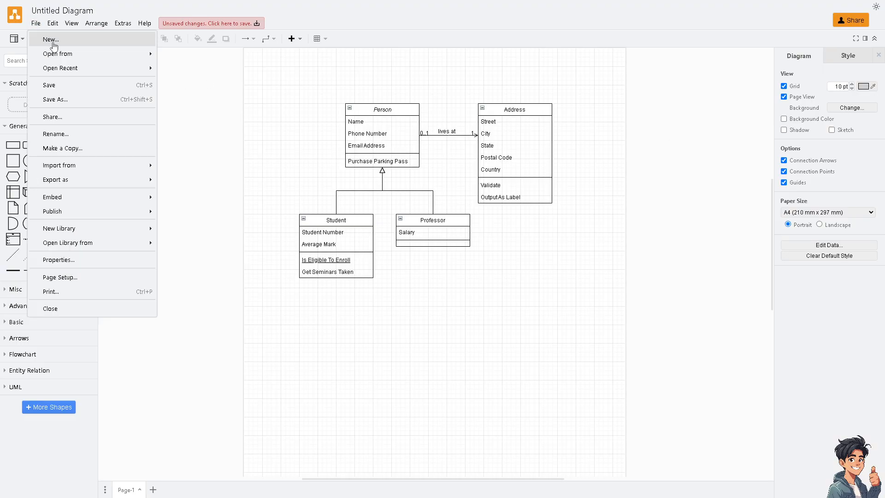
click(53, 41)
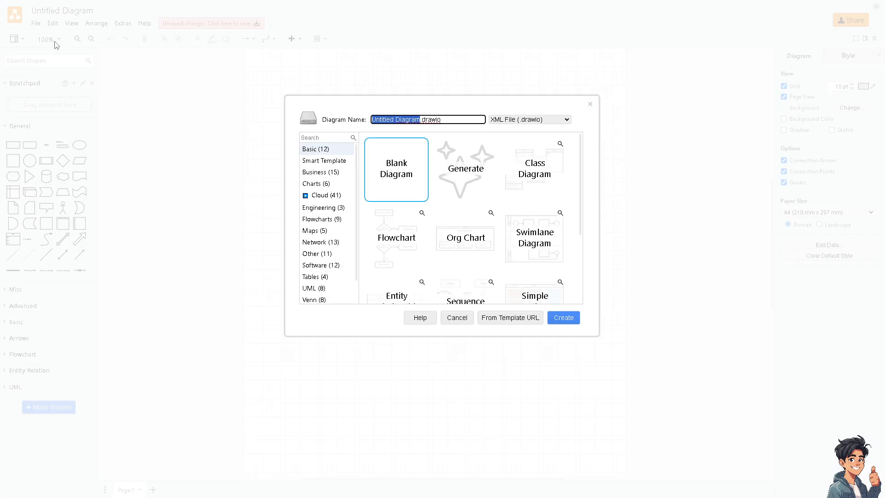
click(459, 122)
key(ctrl+a)
key(ctrl+v)
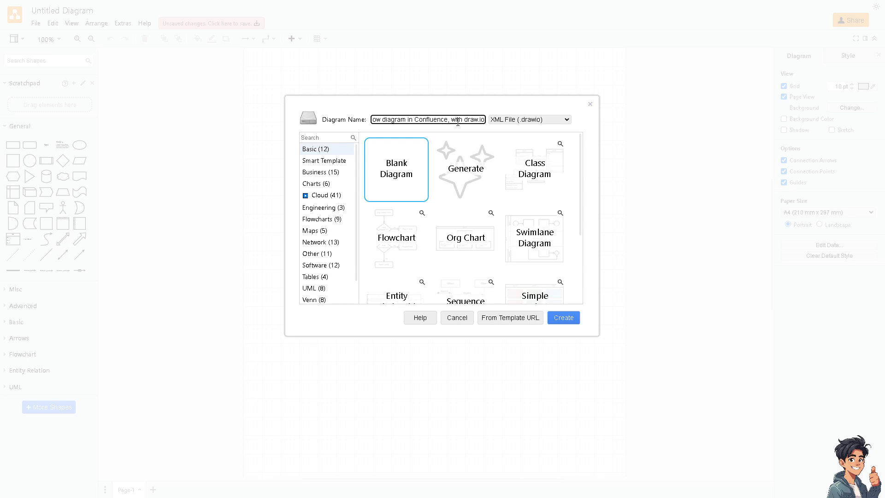
drag(457, 121, 391, 121)
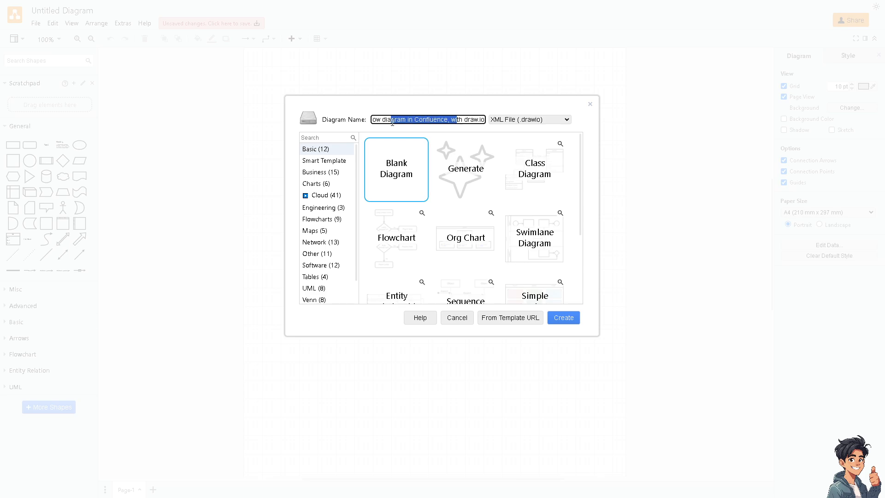
click(392, 174)
click(569, 318)
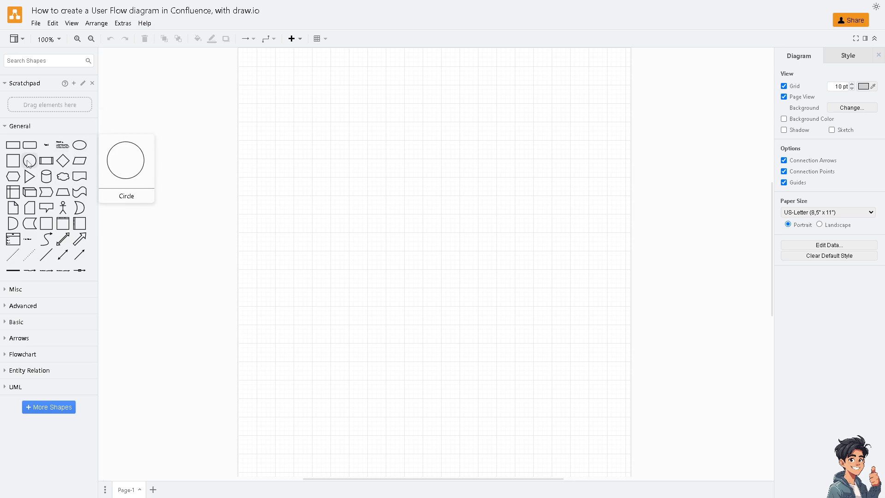
Add a circle near the page's upper left edge and label it "Seach" followed by the channel name.
drag(30, 160, 338, 233)
drag(311, 194, 307, 192)
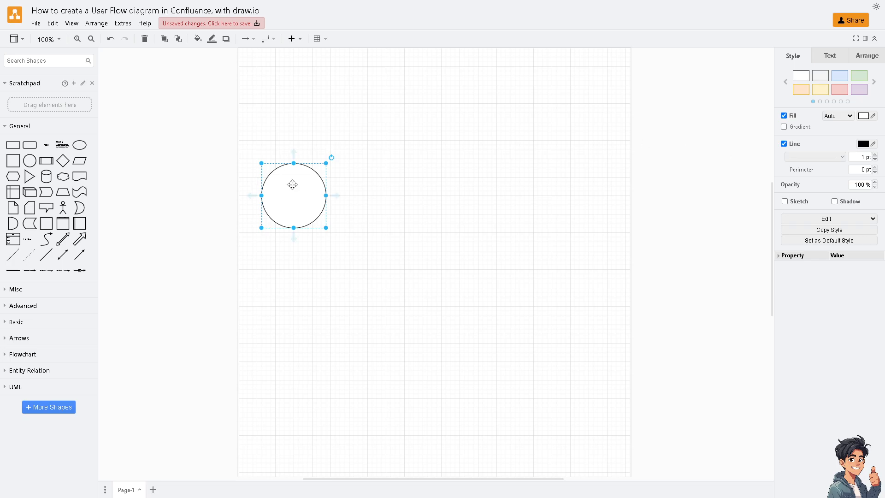
click(822, 58)
double_click(284, 189)
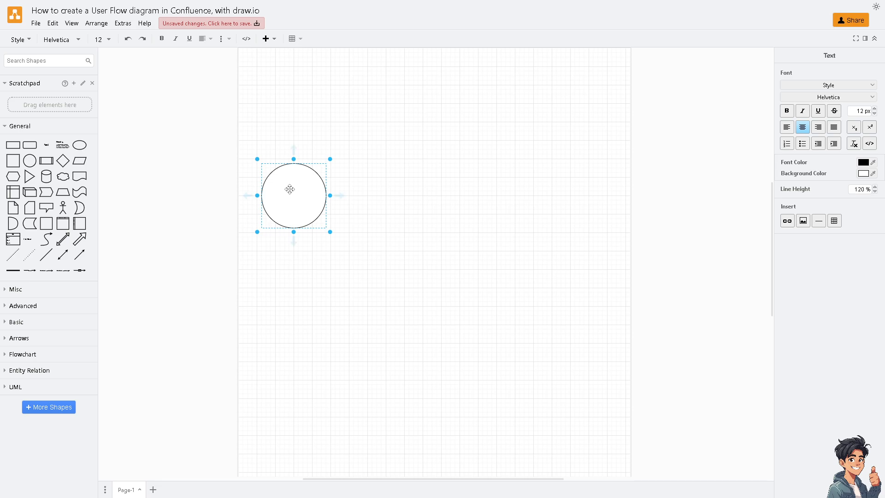
text(Seach Andy Guide)
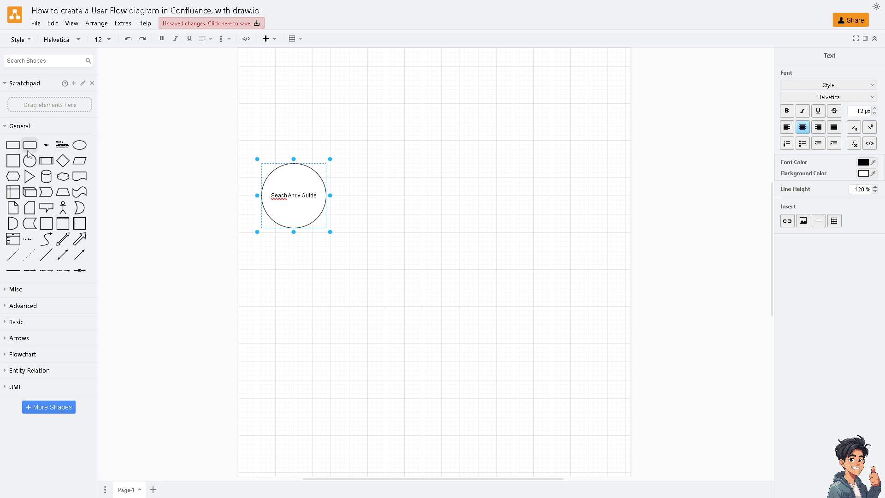
Place a rounded rectangle beside the circle, to its right, and label it "Like the channel".
mouse_move(31, 147)
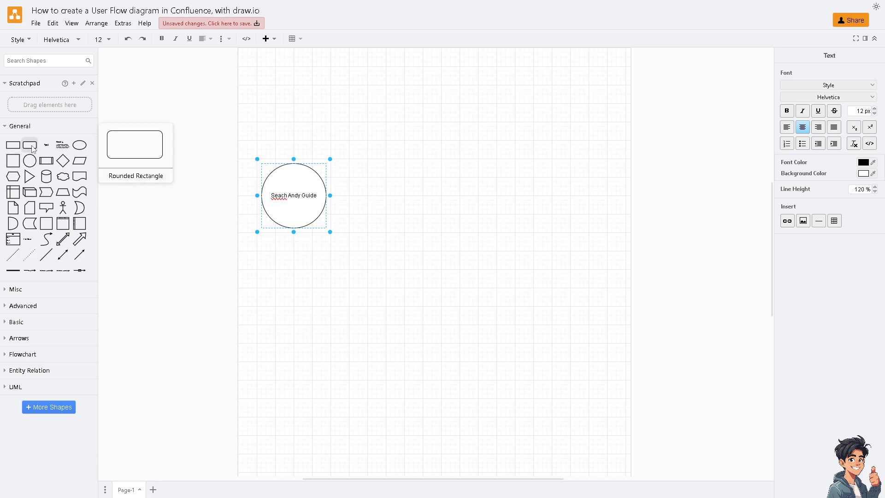
click(32, 148)
drag(434, 265, 465, 228)
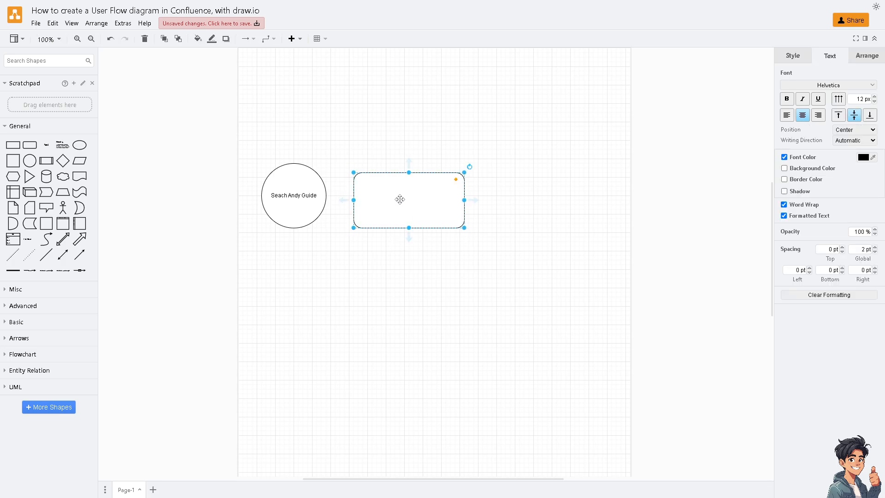
text(t)
click(401, 199)
double_click(428, 199)
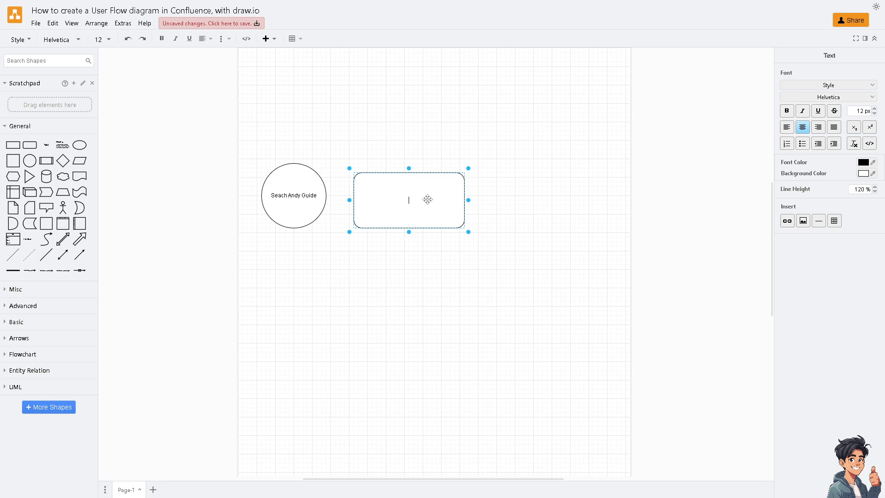
text(Like the channel)
click(44, 224)
drag(424, 261, 546, 206)
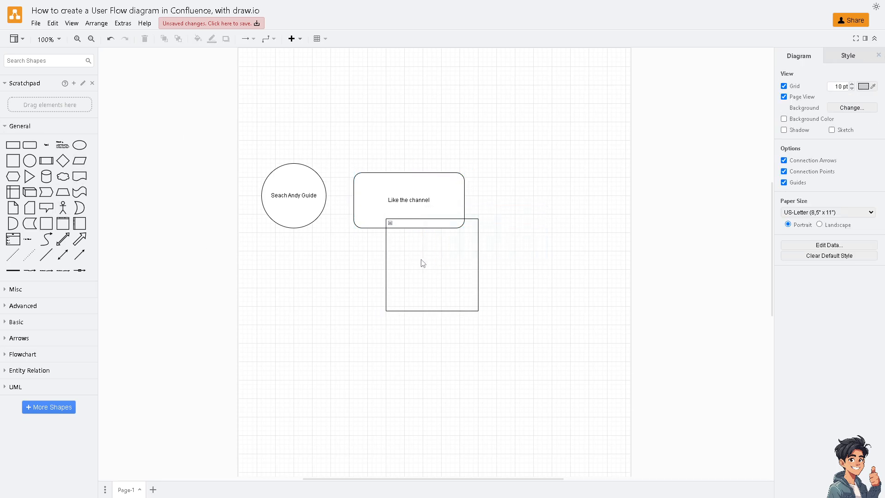
click(418, 262)
drag(411, 278, 495, 238)
click(418, 226)
click(468, 308)
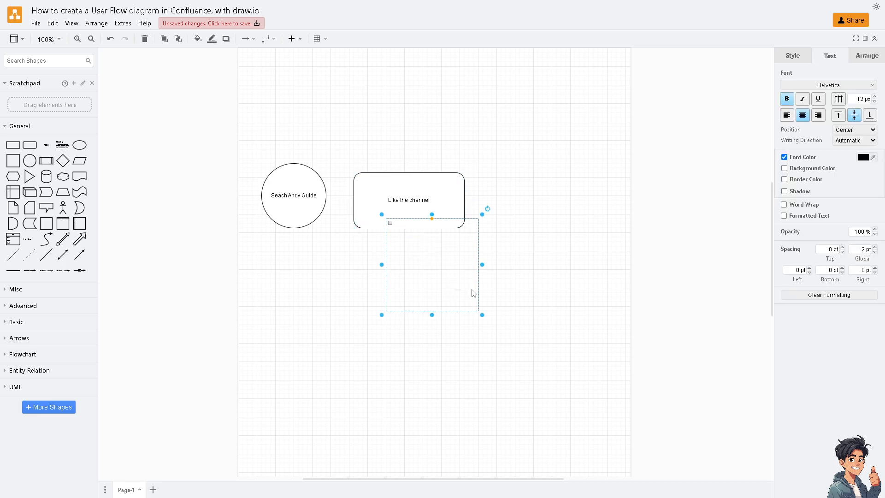
drag(471, 290, 527, 282)
click(466, 304)
drag(469, 296, 495, 261)
click(436, 277)
key(ctrl+z)
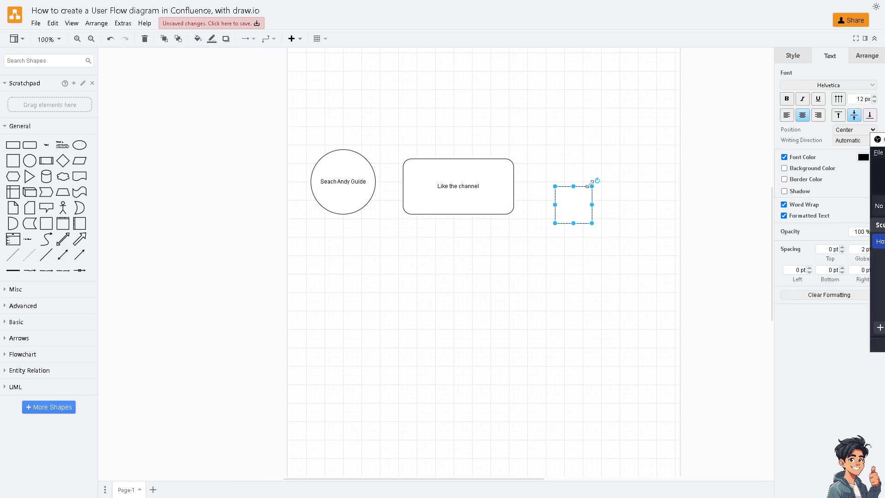
Enlarge the square beside the rounded rectangle to about twice its size and label it "Share.Subscribe".
drag(592, 185, 629, 150)
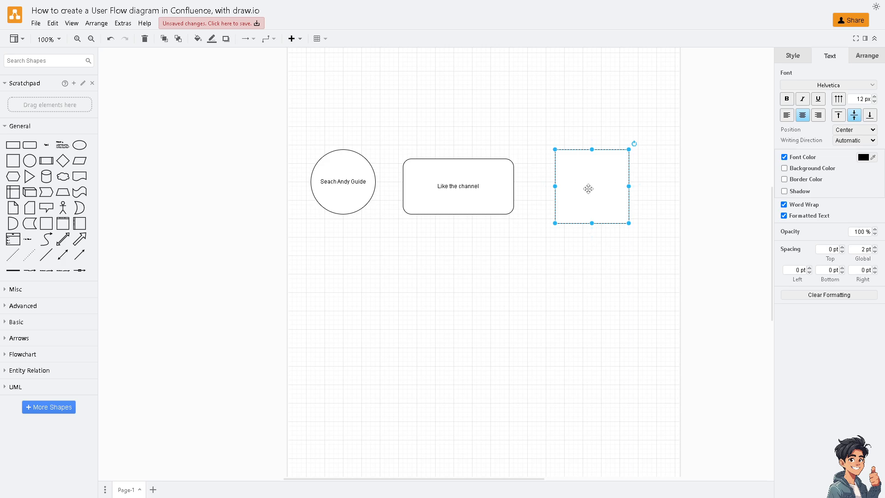
double_click(587, 188)
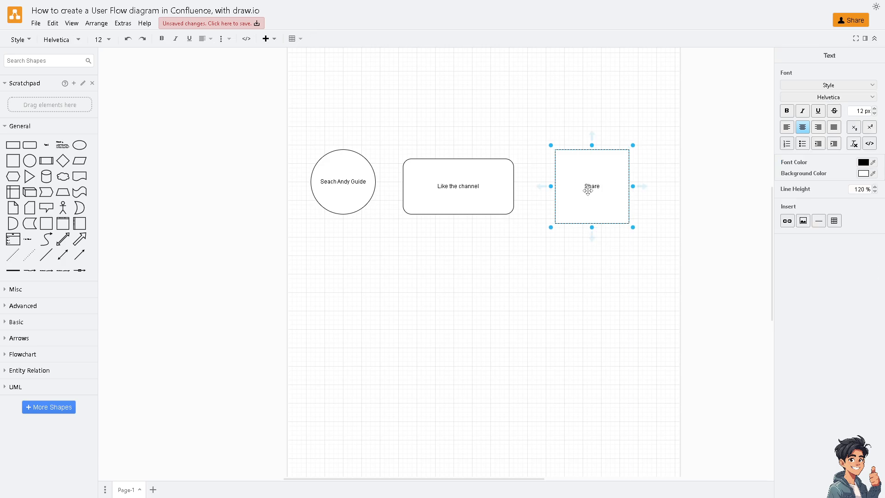
text(Share Subscribe.Like)
key(BackSpace)
key(BackSpace)
key(BackSpace)
key(BackSpace)
key(BackSpace)
Set the font color of the circle's label to orange-red FF4D17.
click(345, 169)
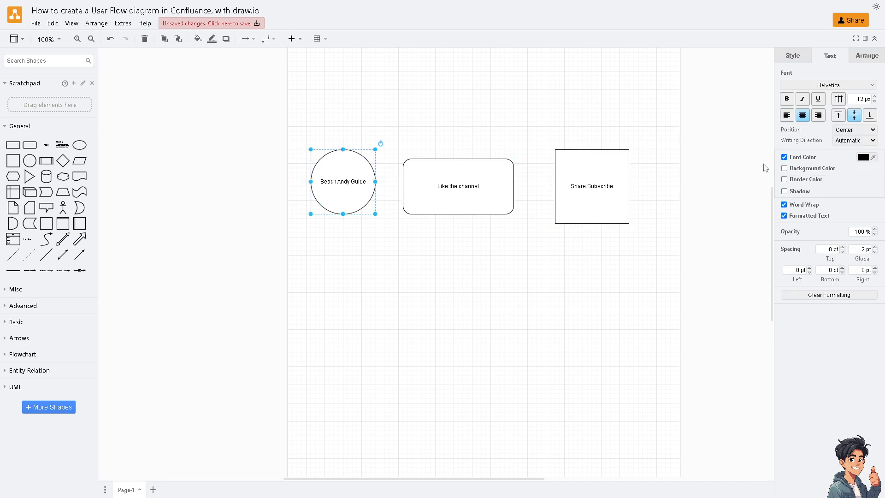
click(864, 159)
click(393, 118)
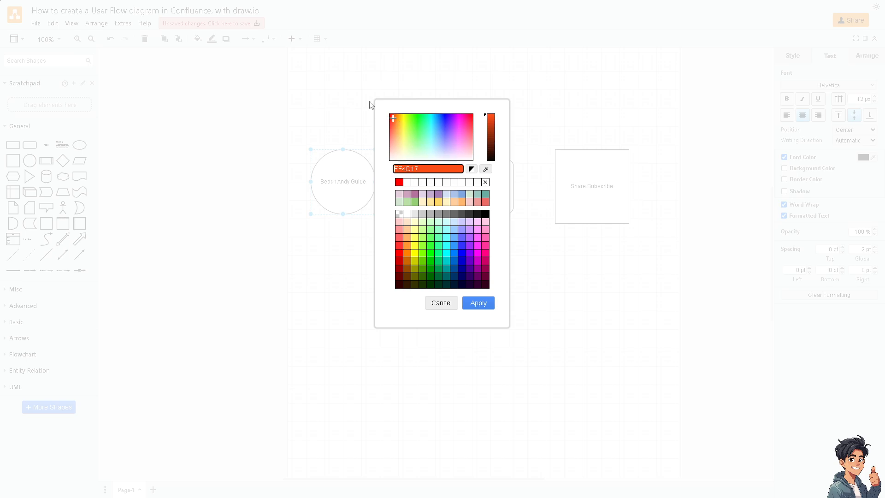
click(478, 303)
Turn on a bright green text background color for the rounded rectangle's "Like the channel" label.
click(480, 172)
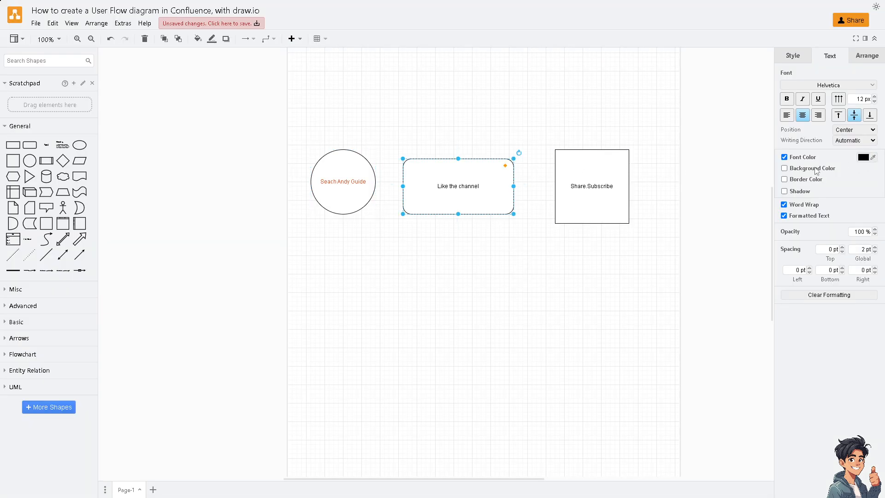
click(816, 169)
click(864, 169)
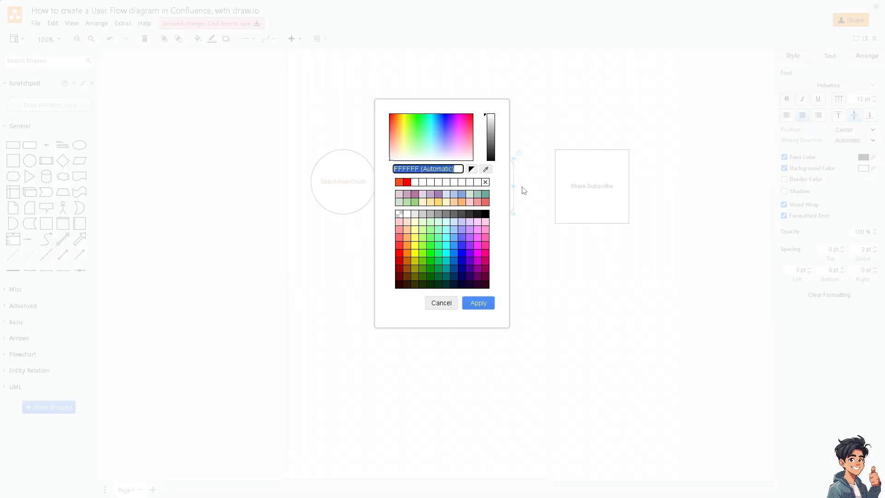
mouse_move(422, 130)
mouse_down()
mouse_move(407, 111)
mouse_move(423, 125)
mouse_move(424, 115)
mouse_up()
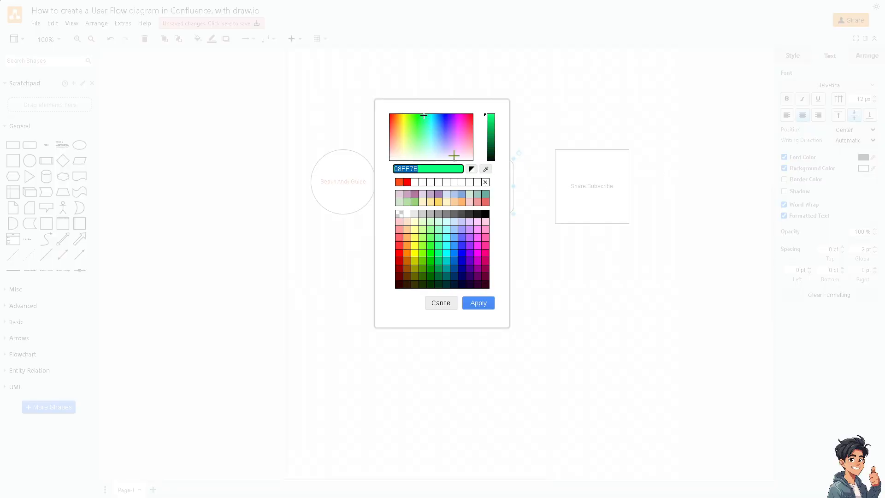
click(482, 303)
Set the font color of the square's "Share.Subscribe" label to a pinkish purple.
click(604, 167)
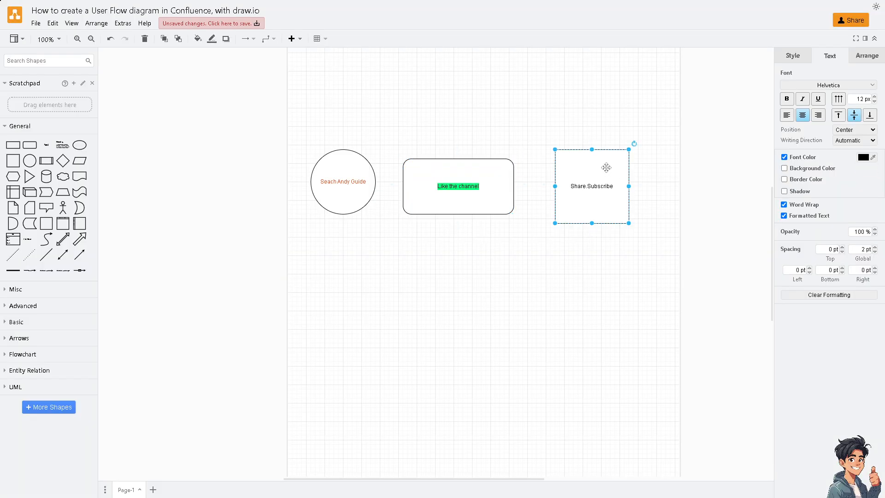
click(863, 157)
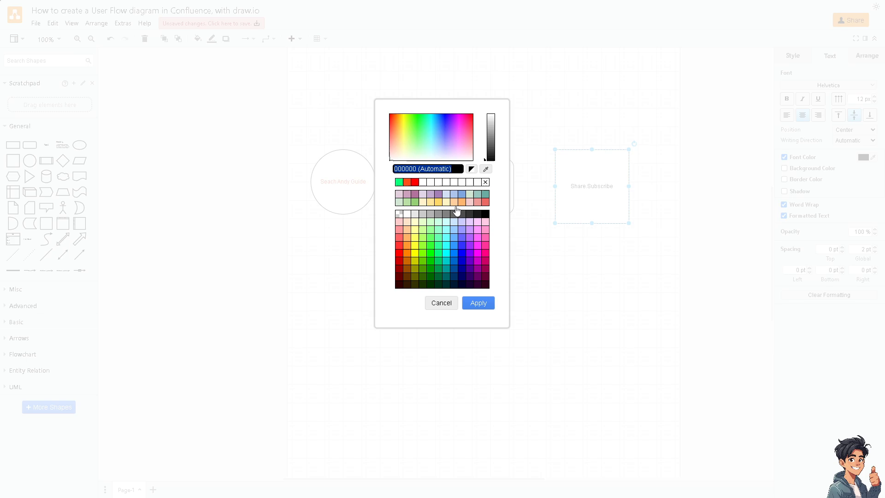
click(478, 237)
click(479, 303)
click(495, 254)
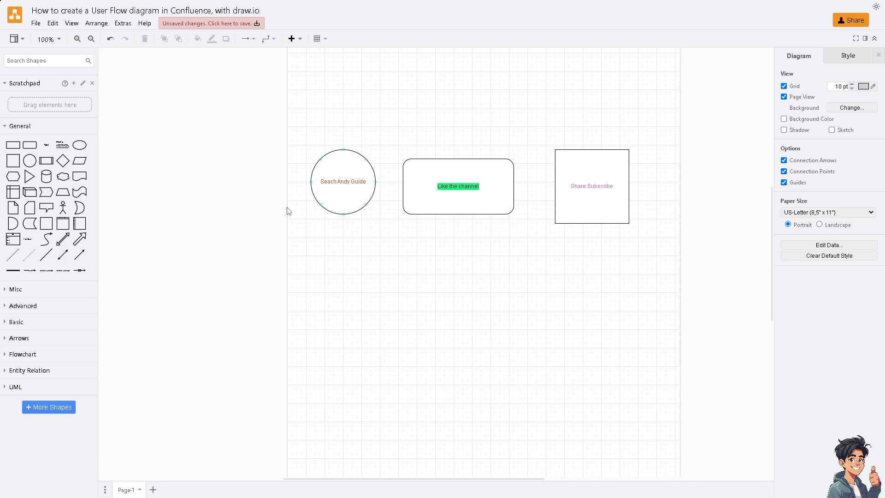
Place a bidirectional block arrow between the circle and rounded rectangle, and a thin directional arrow between the rounded rectangle and square.
click(66, 242)
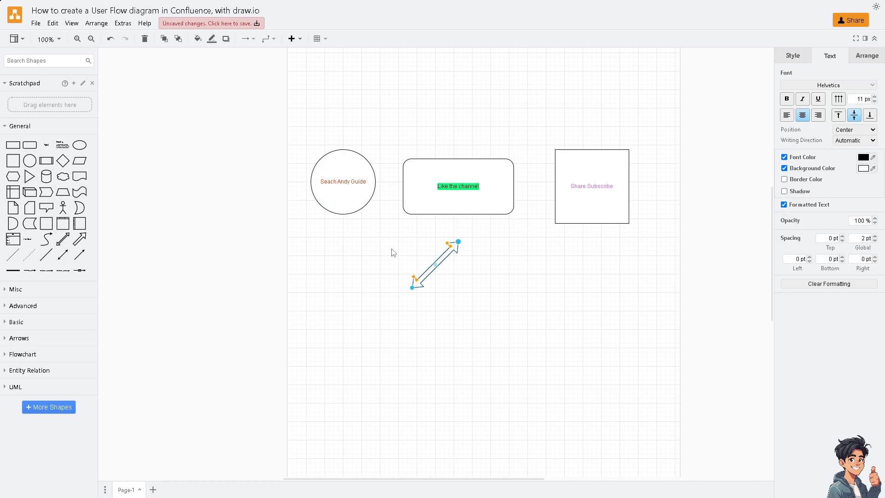
drag(413, 288, 392, 195)
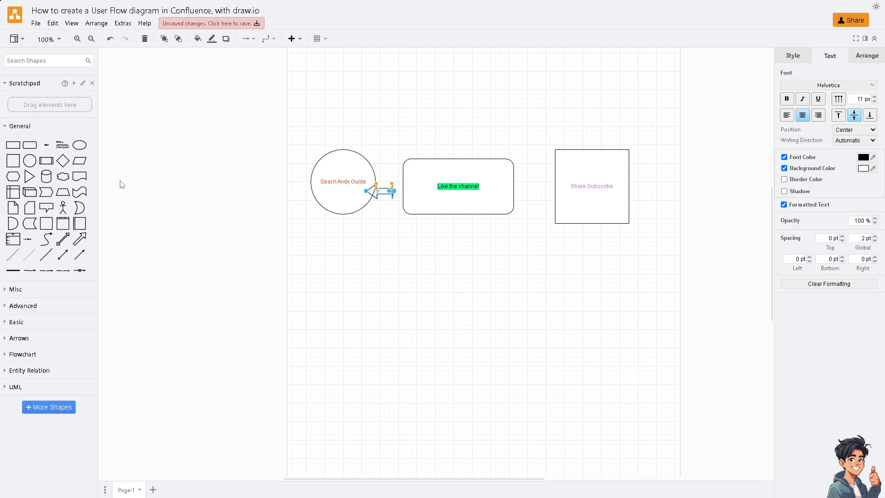
click(80, 254)
drag(444, 252, 528, 187)
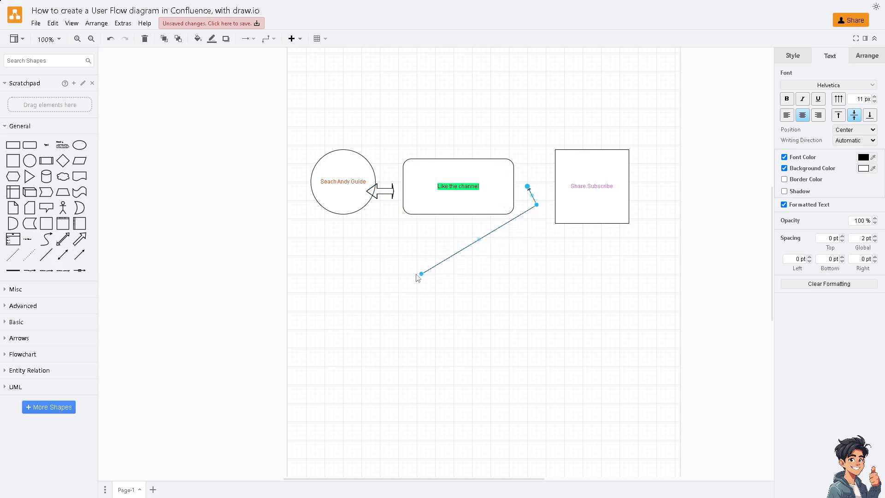
drag(420, 279, 541, 213)
Display the Advanced shape library and clear the arrow selection.
click(14, 305)
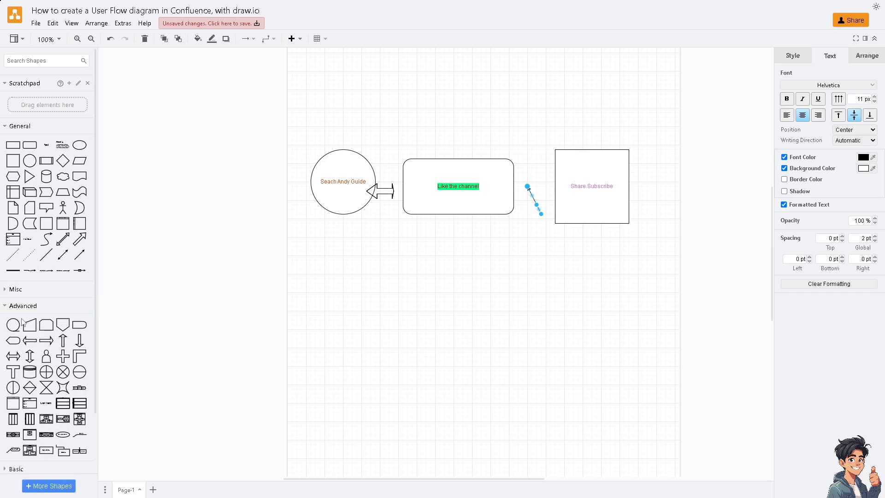
click(586, 290)
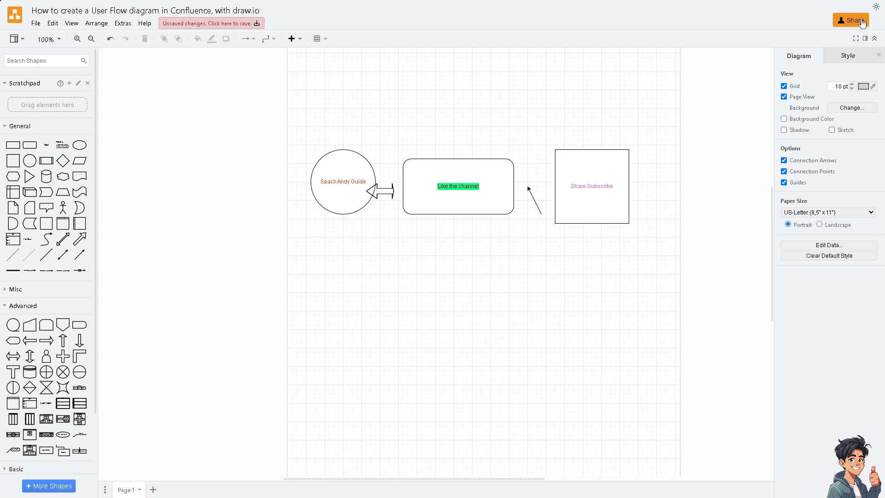
Check the diagram's sharing option and its data properties, dismissing both dialogs without saving or adding anything.
click(862, 22)
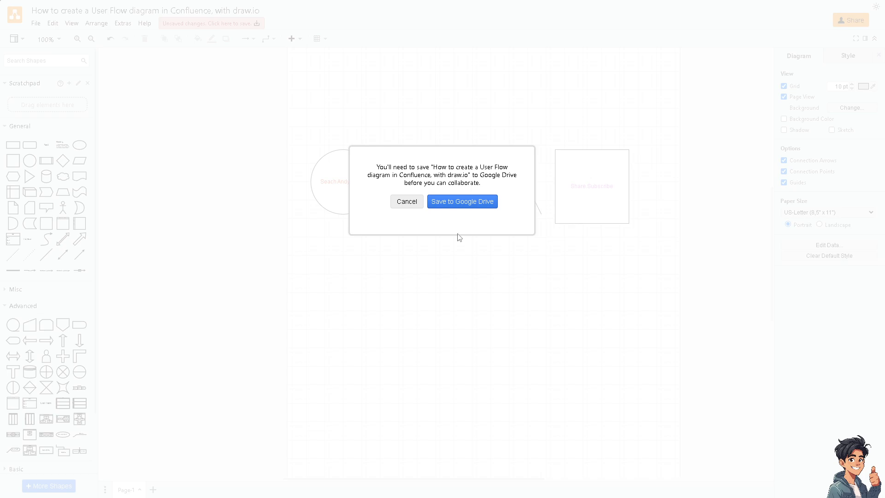
click(407, 204)
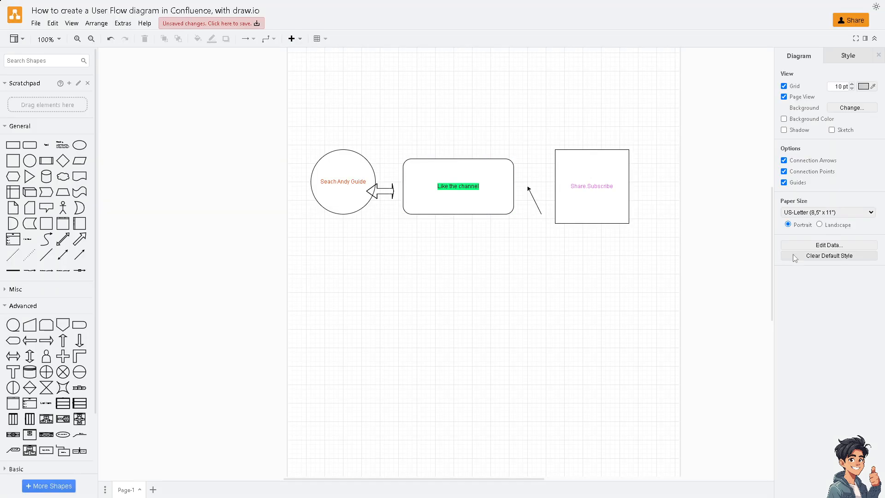
click(812, 248)
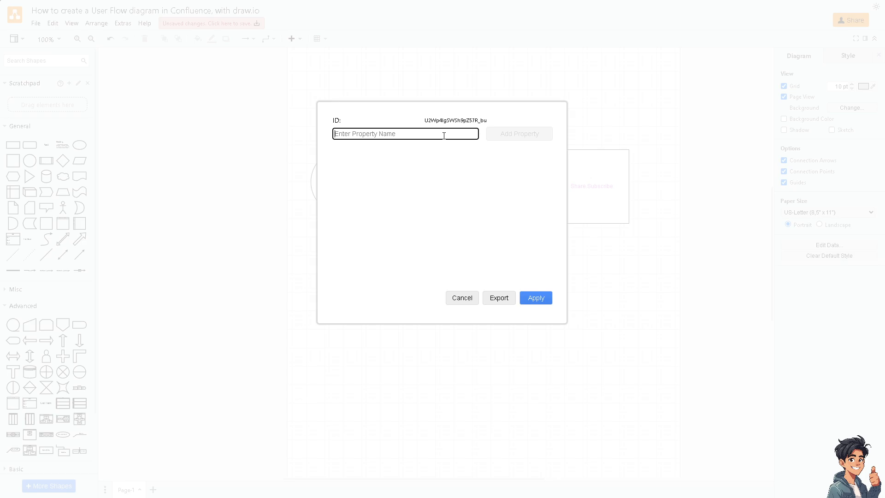
click(462, 299)
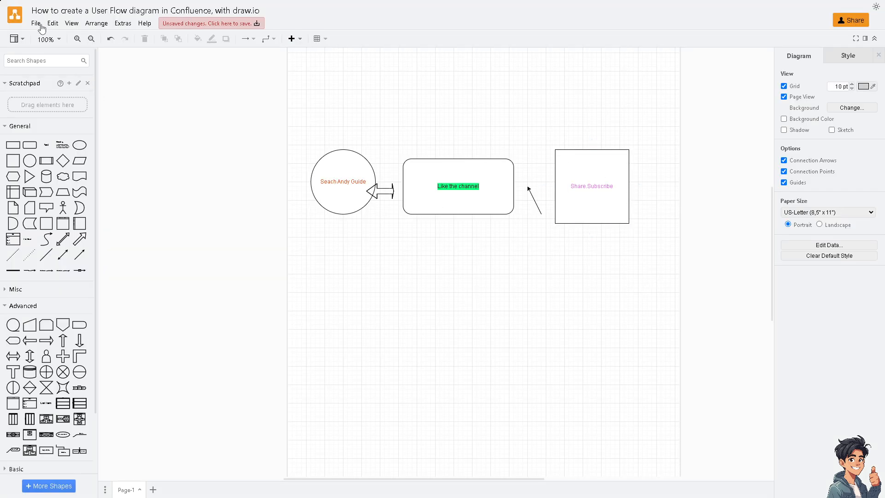
Review the options for exporting the diagram as a URL, and close the dialog without creating a link.
click(41, 26)
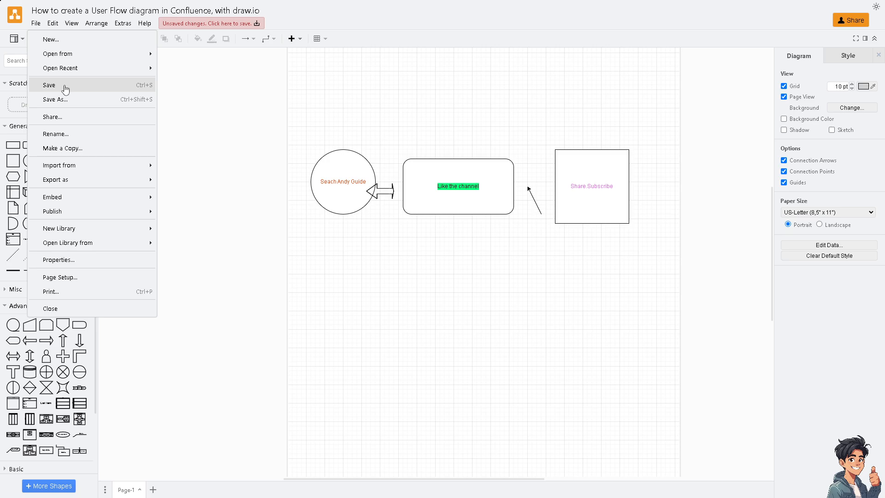
mouse_move(137, 186)
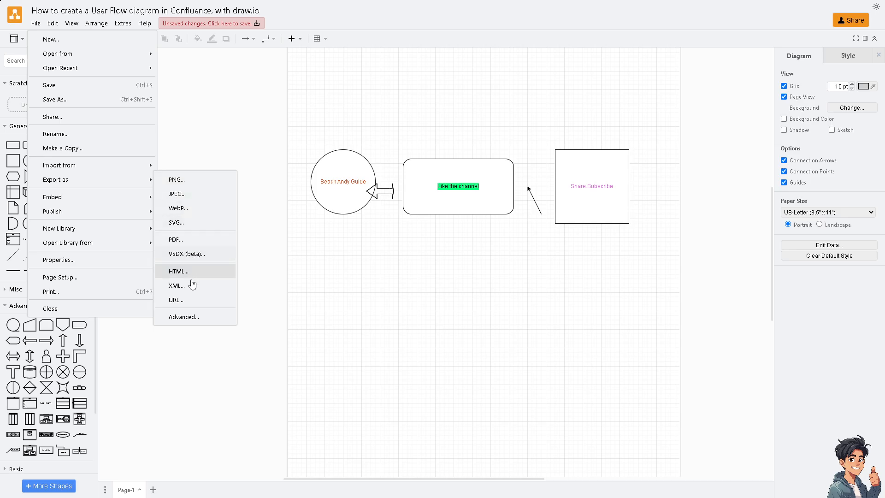
click(175, 300)
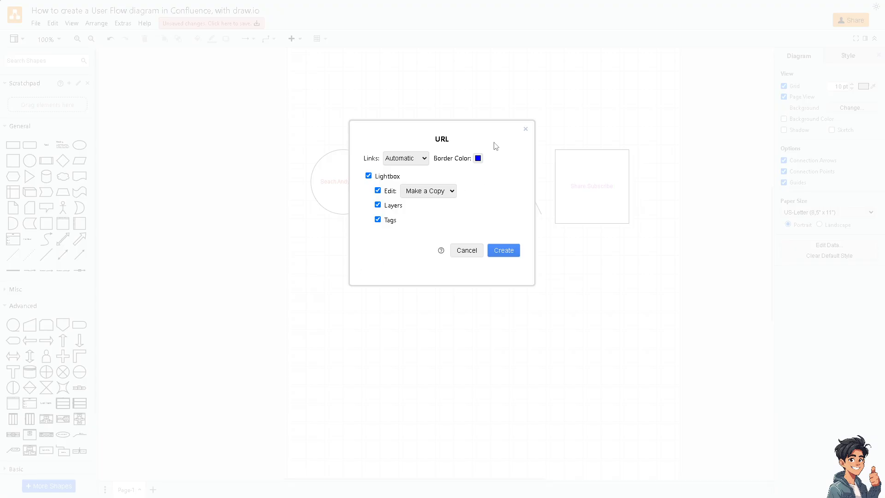
click(525, 129)
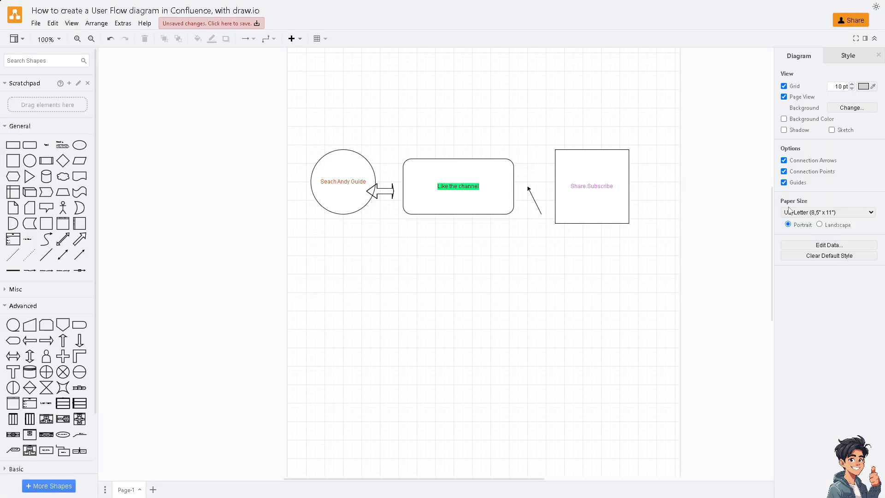